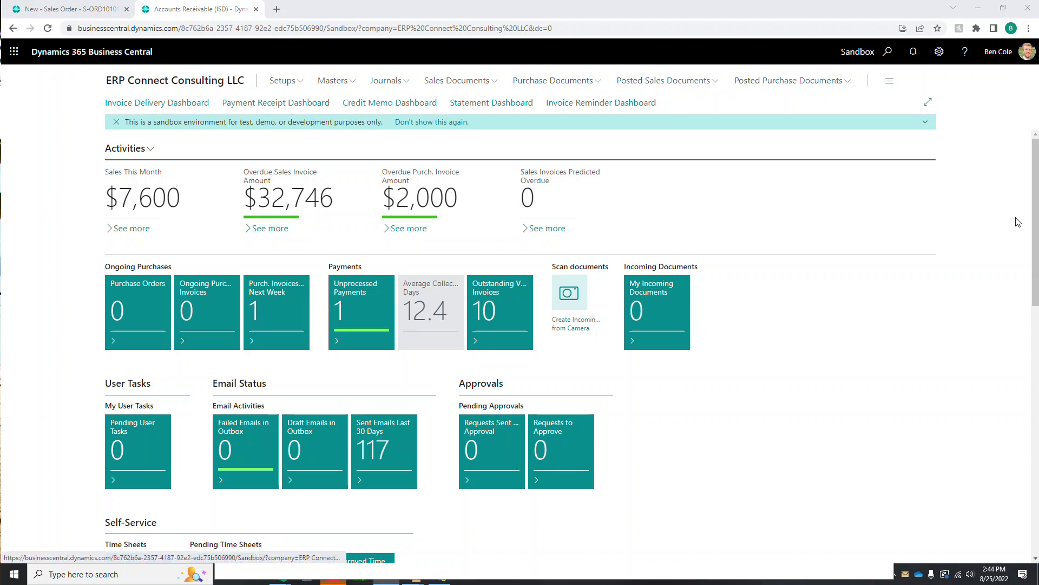
Step: Search Tell Me for 'adva' and highlight the Advanced Notifications Setup (ANT) result
click(888, 56)
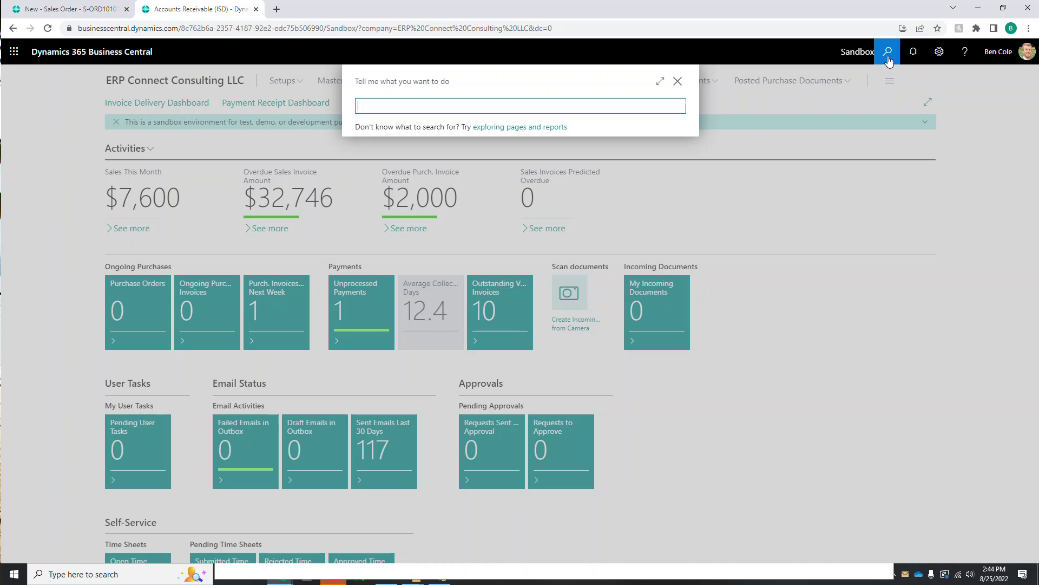
text(adva)
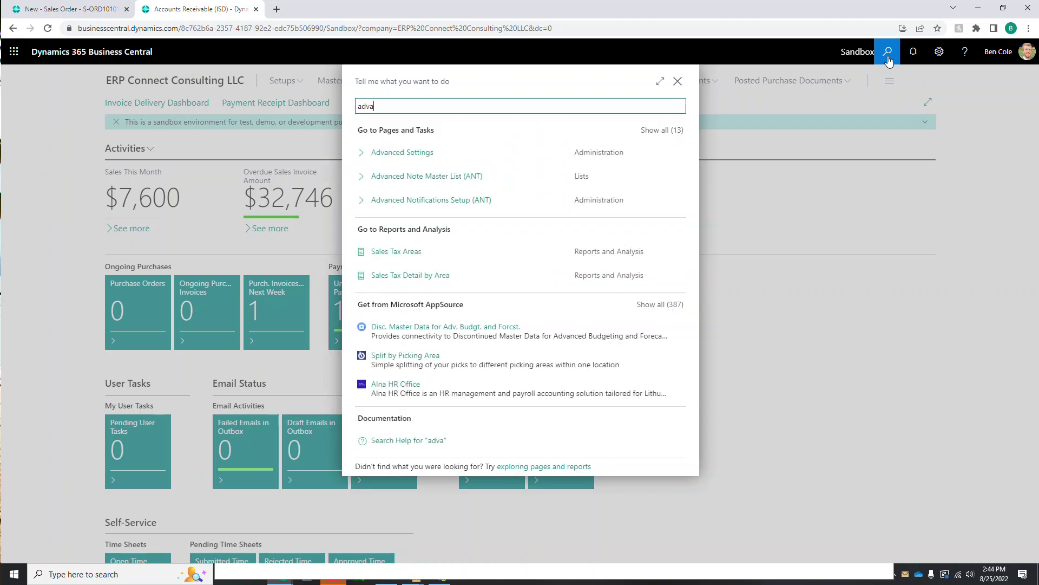
key(Down)
key(Down)
key(Down)
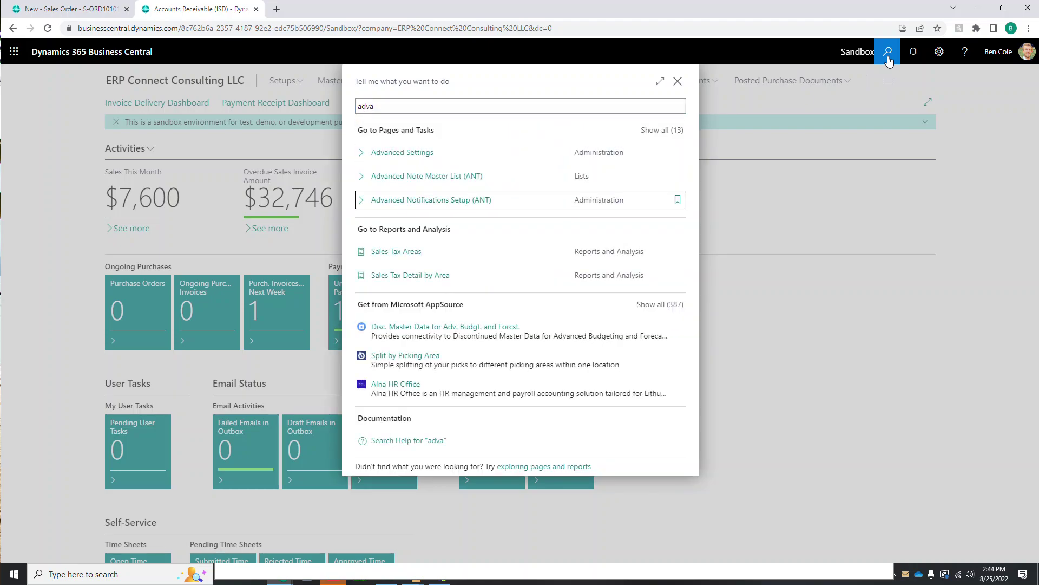
Step: Open Advanced Notifications Setup (ANT) and list the Purchase Receipt (Special Order) notification options
click(477, 208)
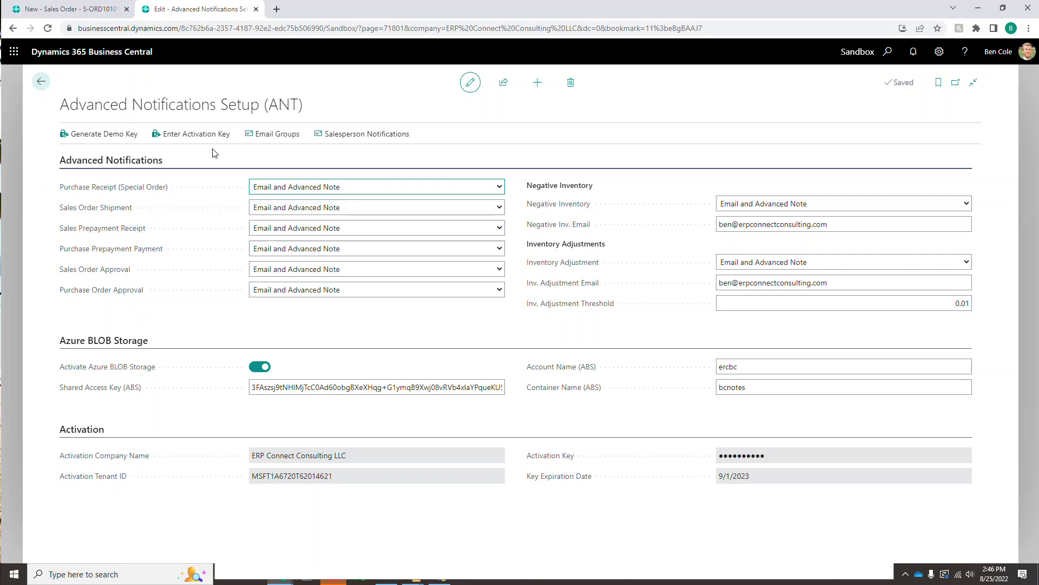
click(385, 194)
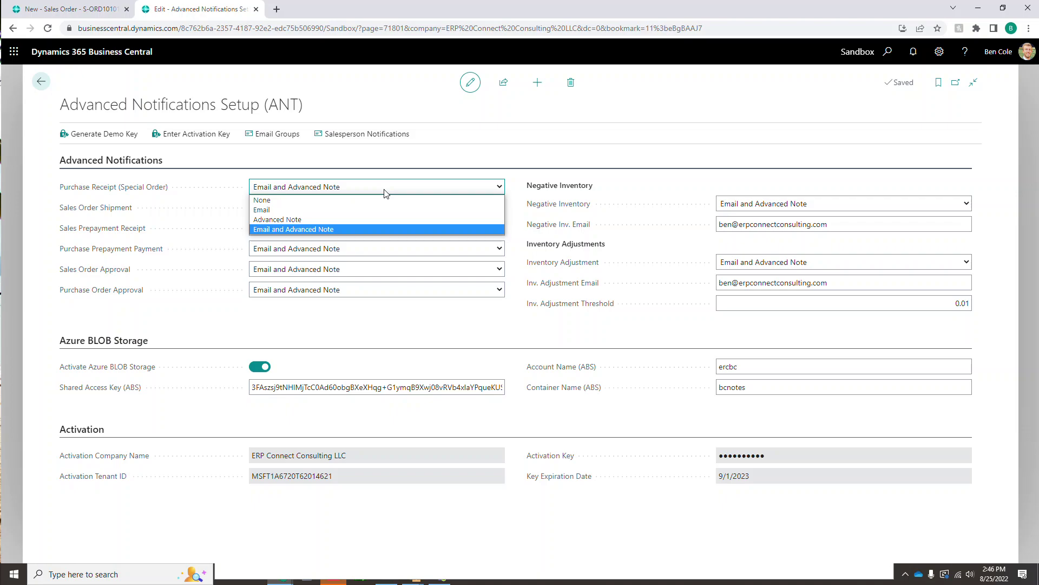
click(401, 229)
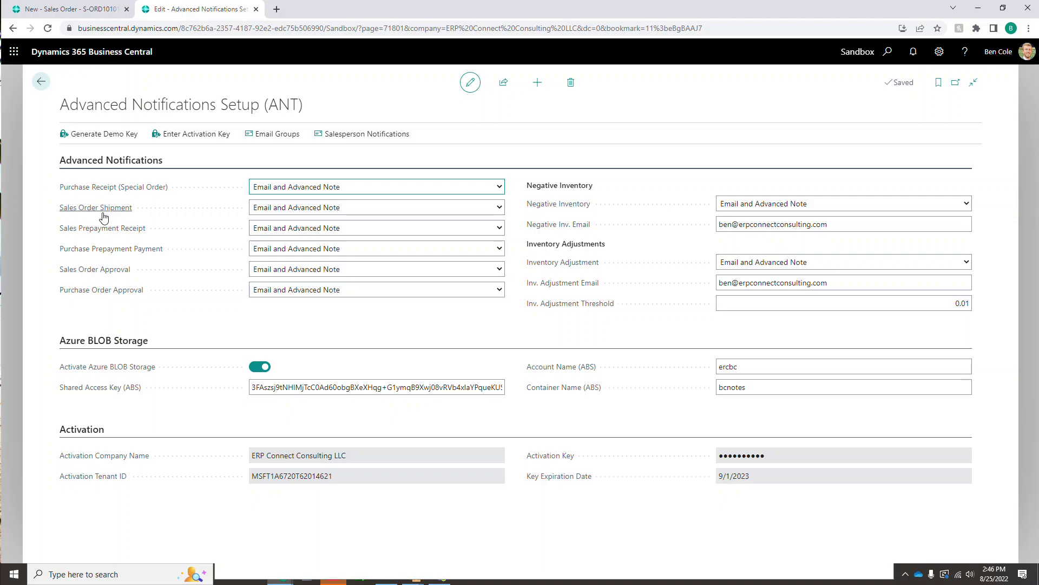
mouse_move(136, 217)
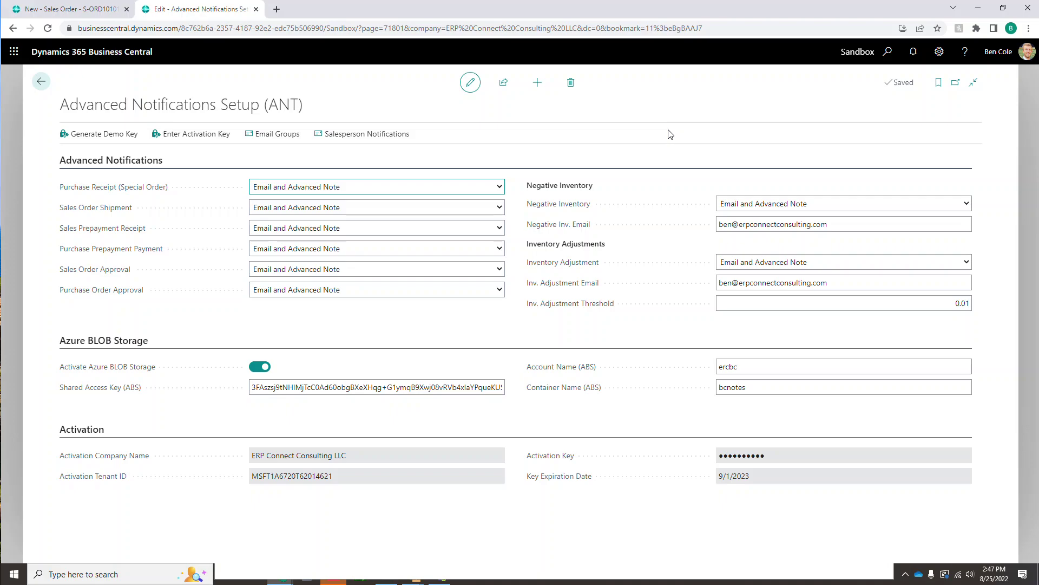
click(836, 230)
click(803, 287)
Step: Review the SALES TEAM email group, then move on to Salesperson Notifications
click(284, 138)
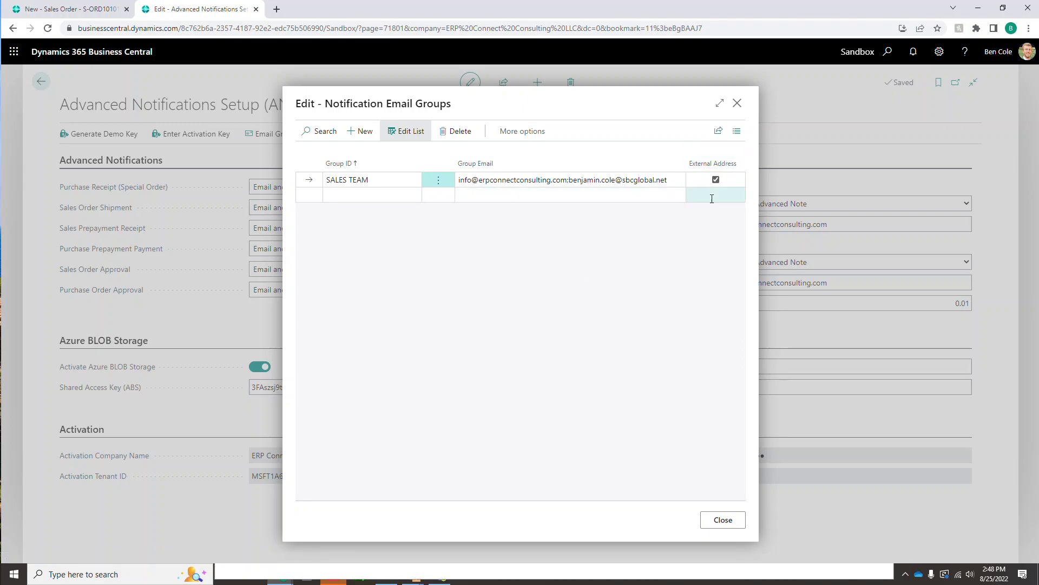
click(723, 519)
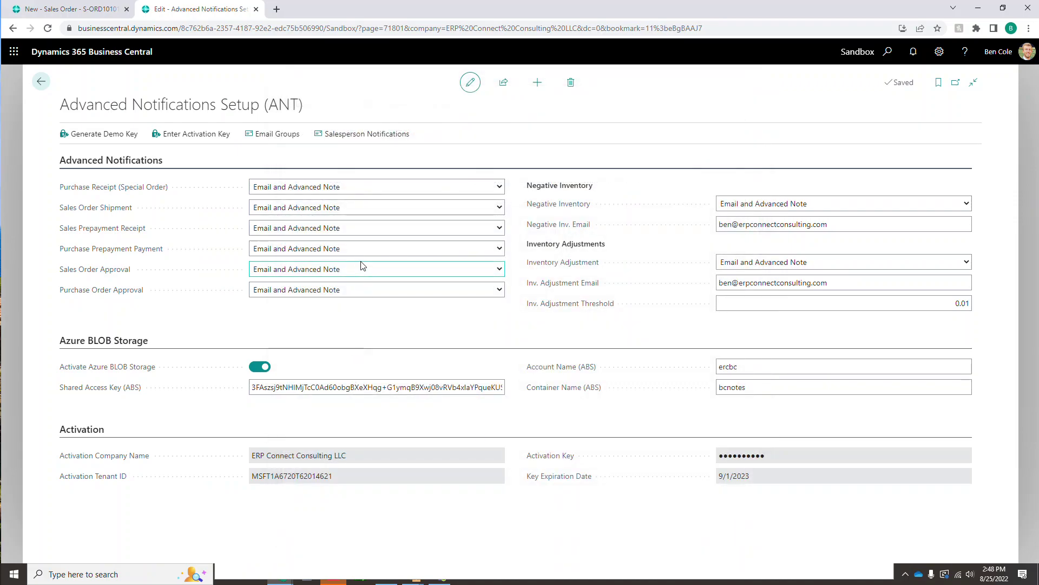
click(355, 140)
Step: Check the SO Approval and Prepayment Post options, keep them notifying, and close the setup
click(156, 267)
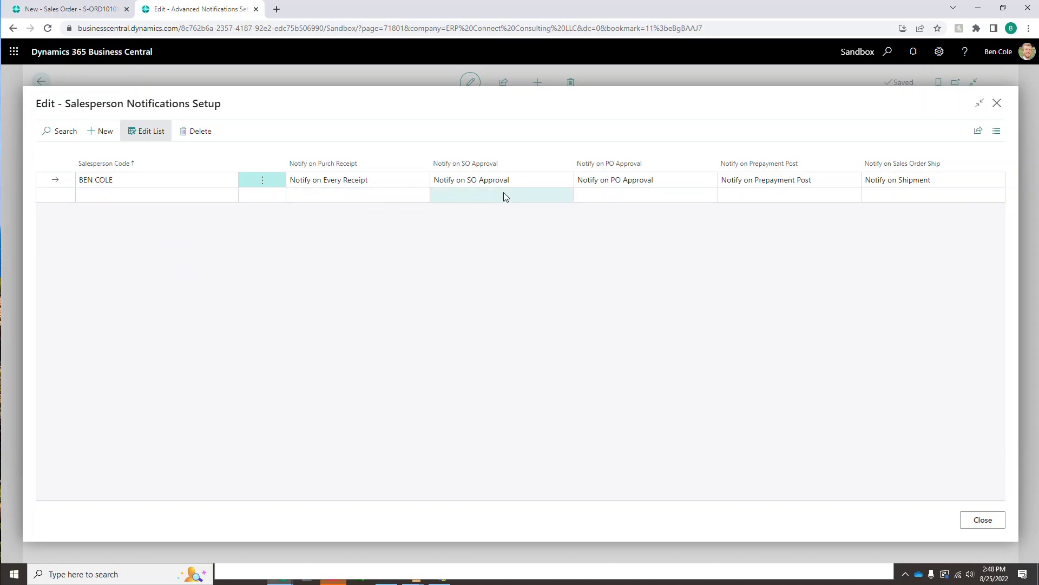
click(523, 181)
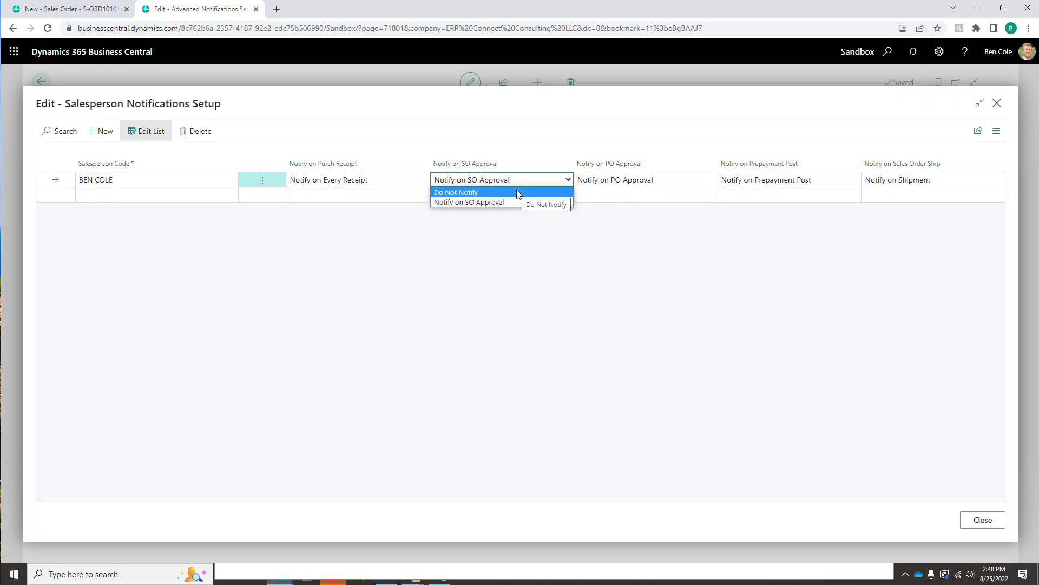
click(741, 181)
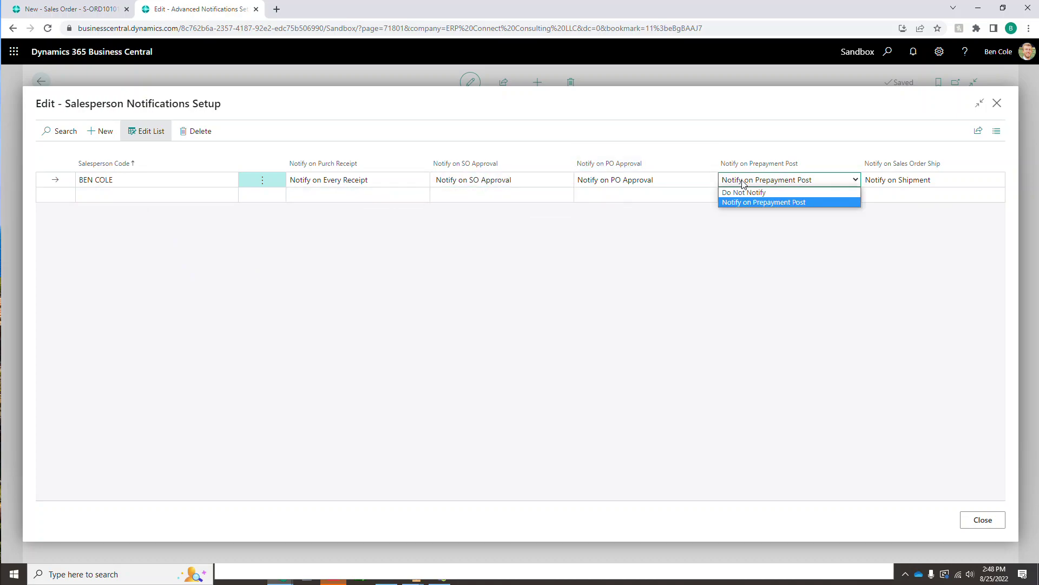
click(771, 202)
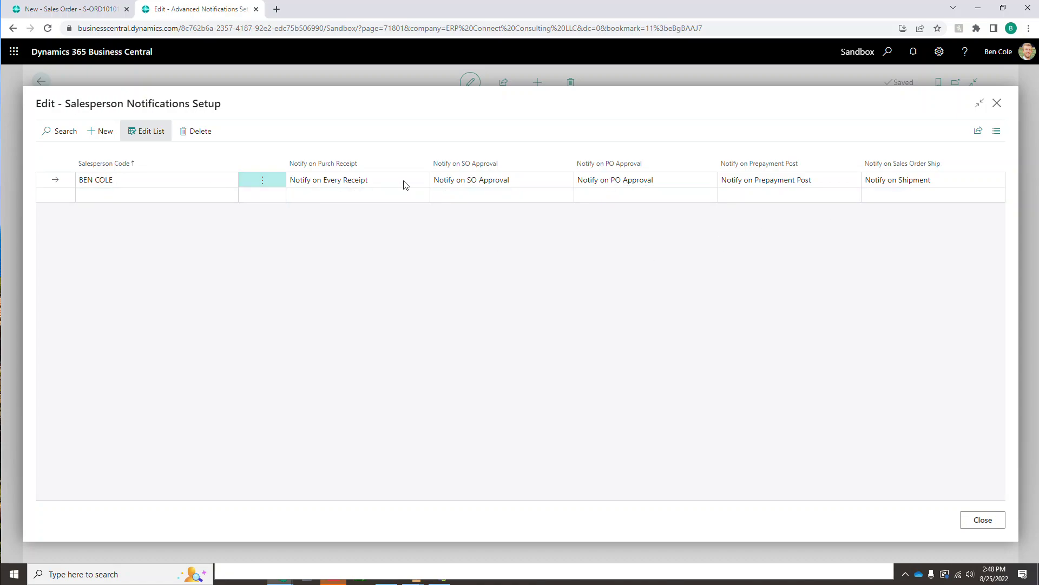
click(982, 520)
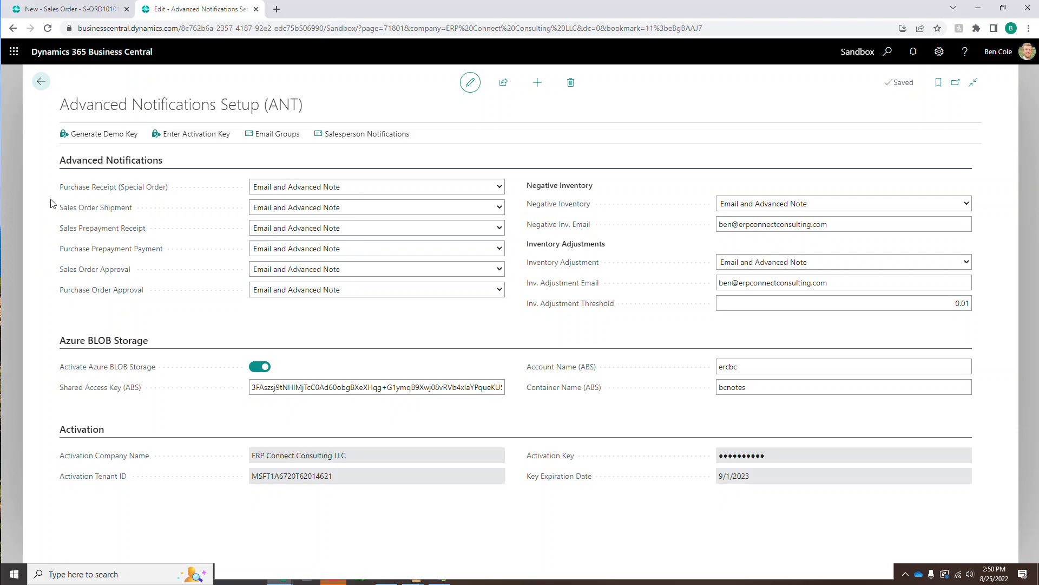
click(40, 82)
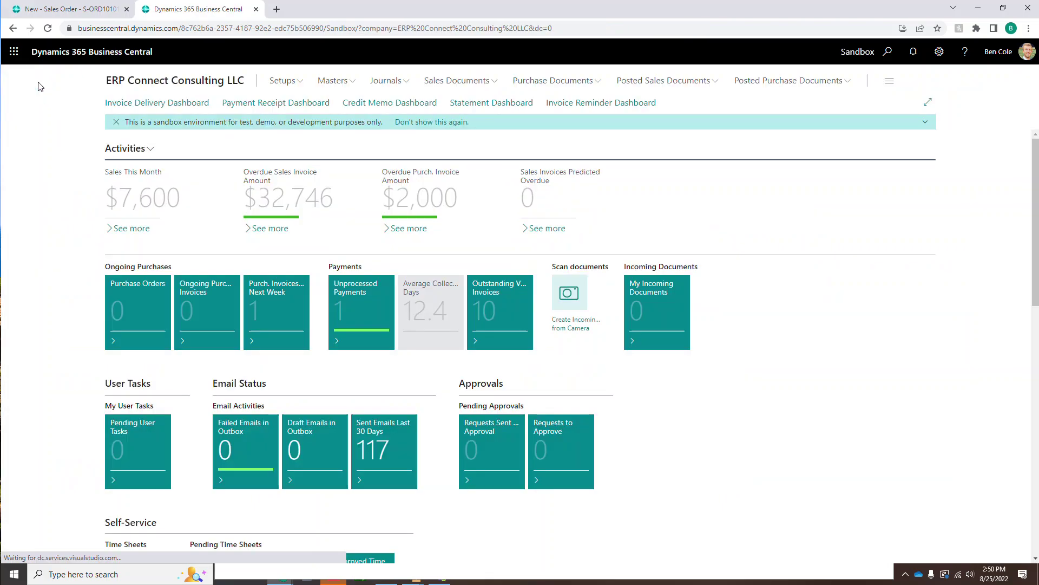
click(883, 54)
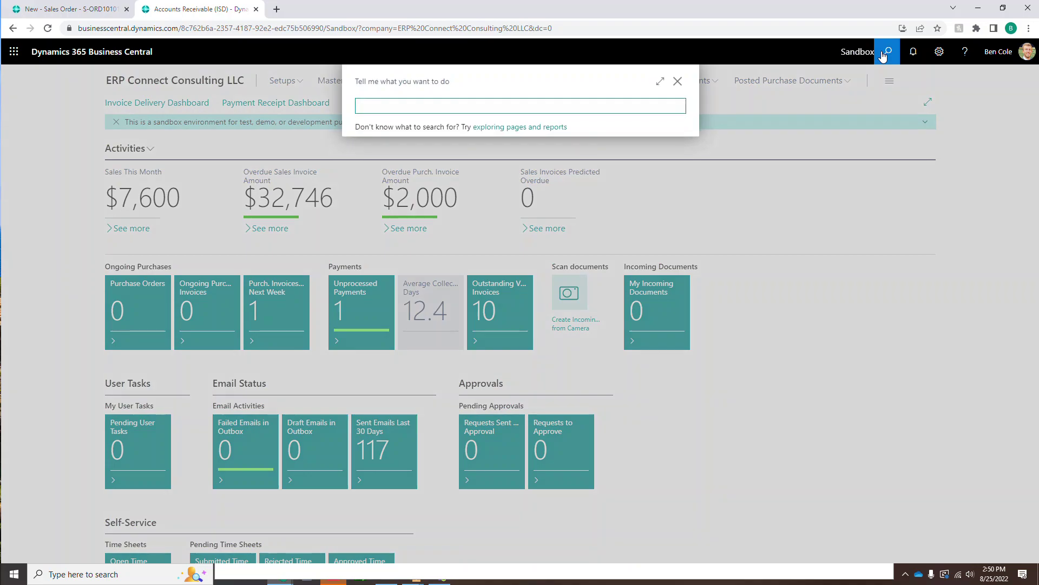
text(sales order)
key(Down)
key(Return)
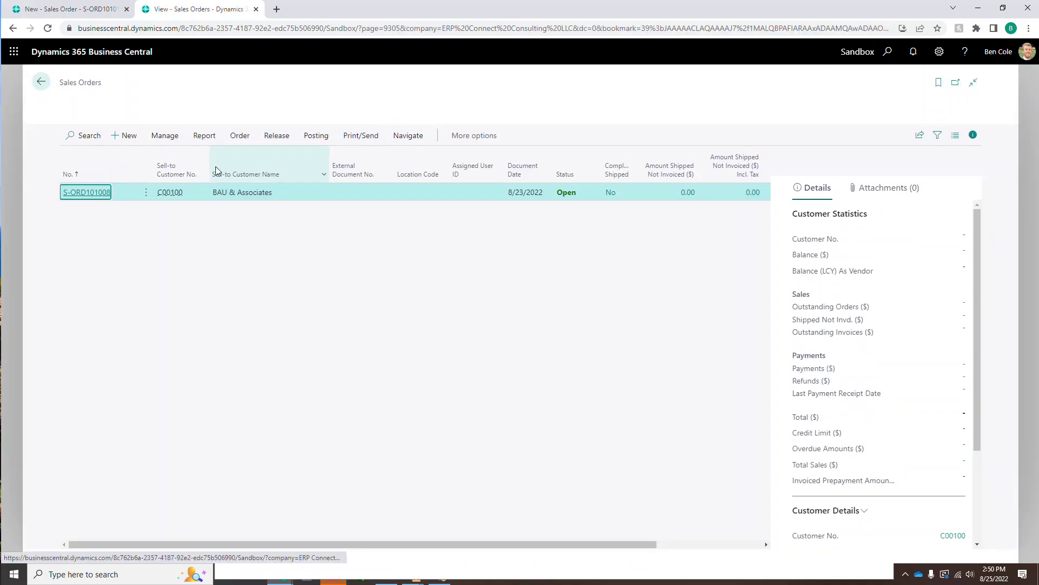
click(125, 135)
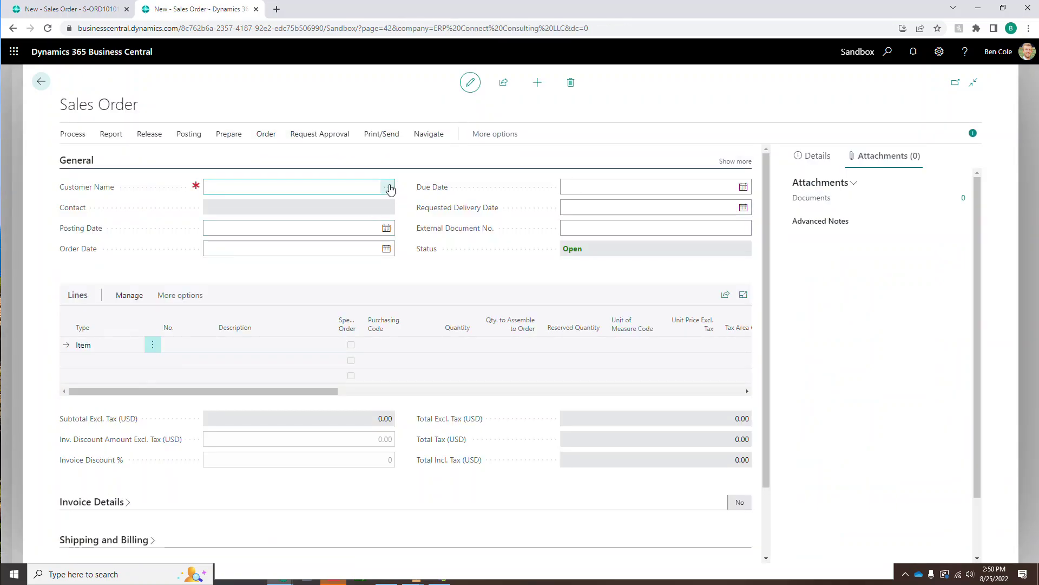
click(388, 187)
double_click(333, 219)
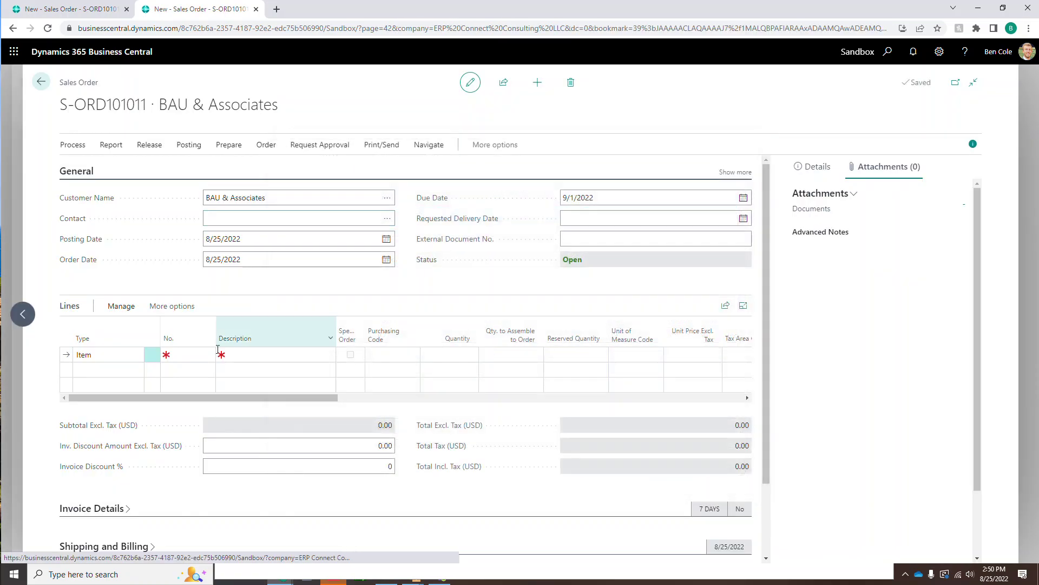
click(187, 355)
click(254, 480)
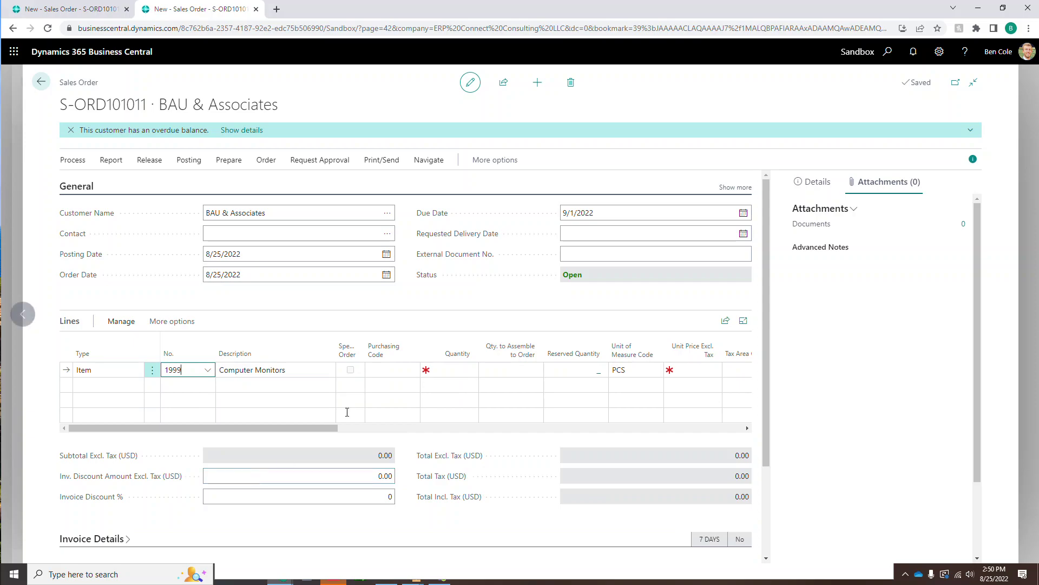
click(453, 369)
text(1)
key(Tab)
key(Tab)
key(Tab)
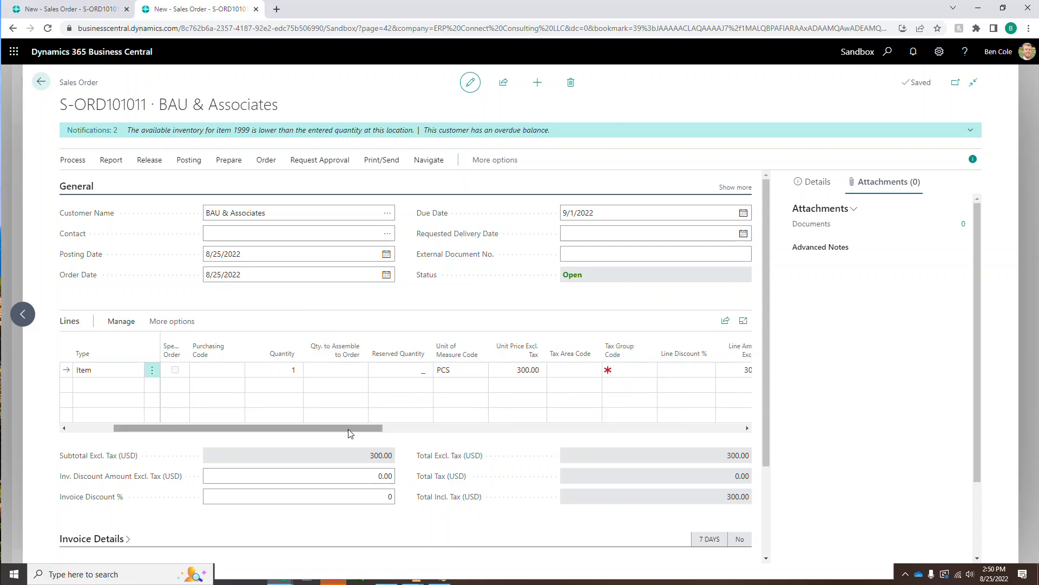
drag(346, 429, 271, 430)
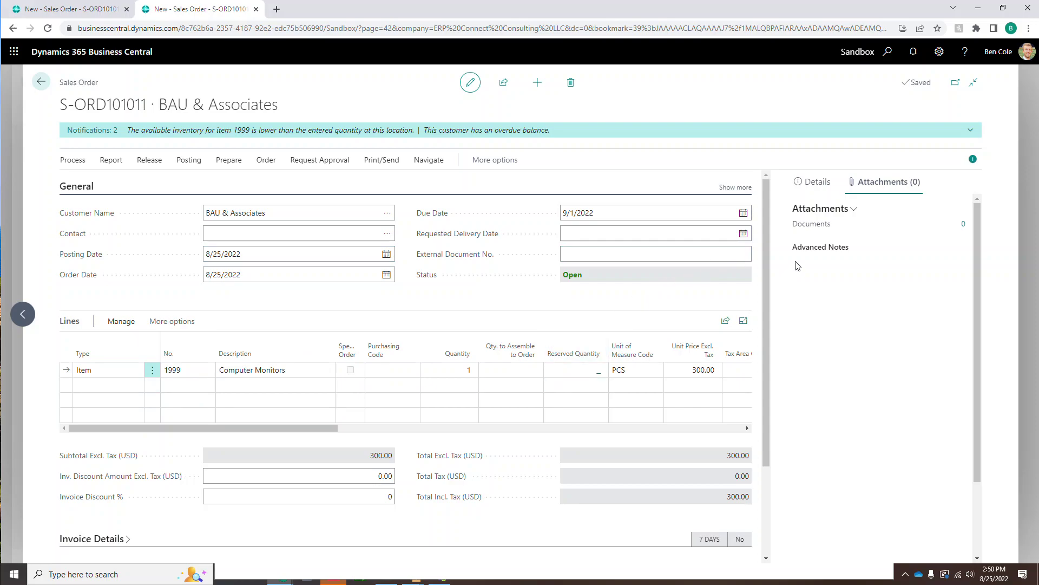
drag(792, 247, 851, 253)
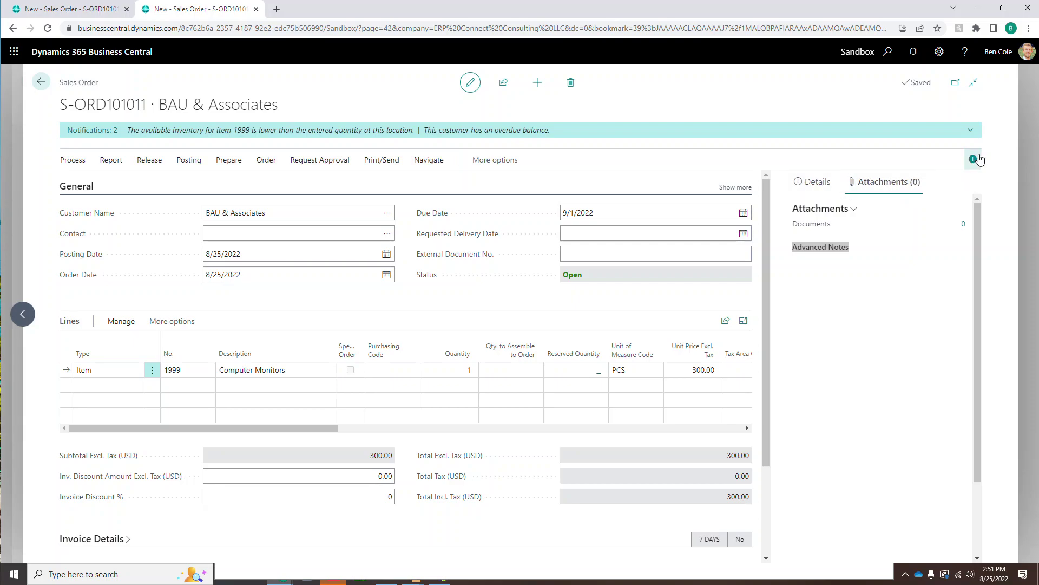
Step: Start an advanced note that tags a colleague and asks them to complete shipping and invoicing
click(854, 209)
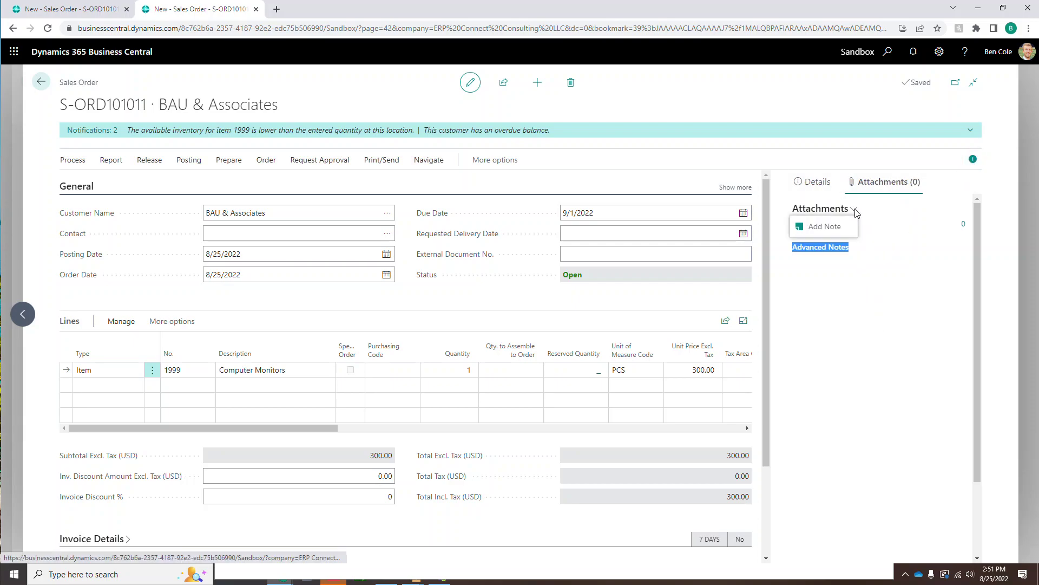
click(836, 232)
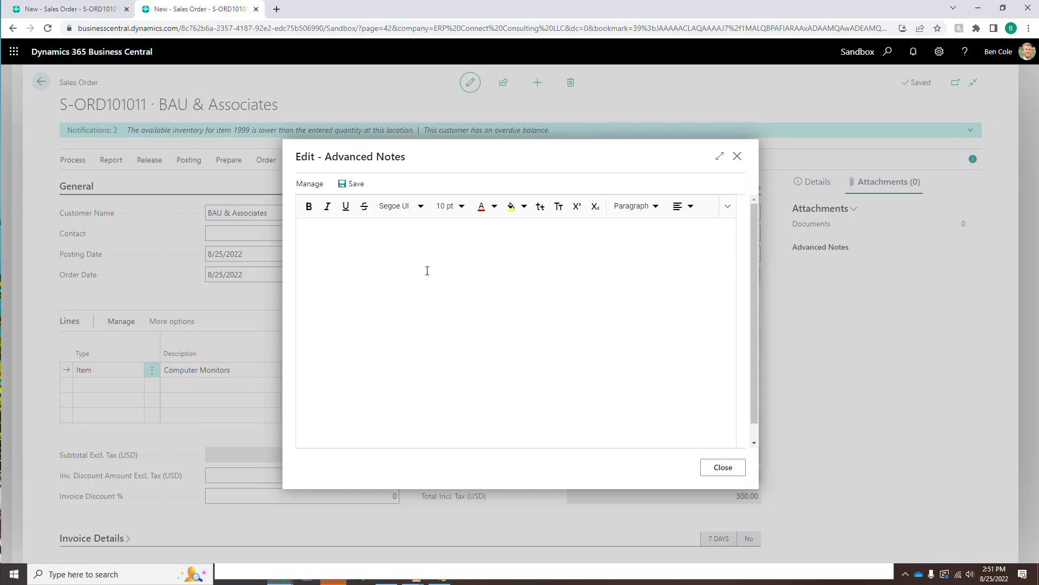
text(@ben)
click(314, 246)
text(please take a look at this sales order and complete shipping and invoicing.)
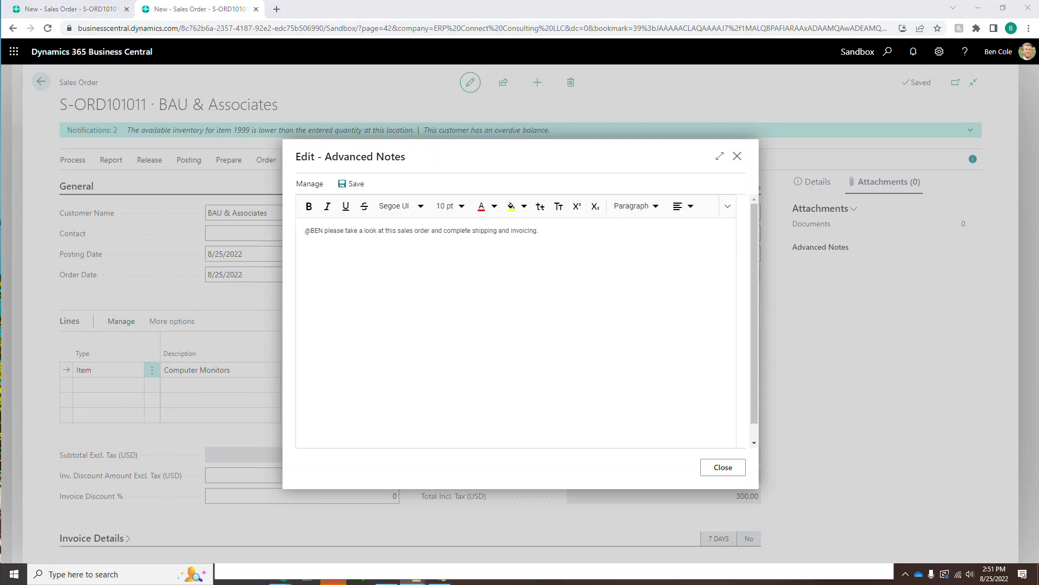
Step: Paste the monitor image into the note and close the note editor
click(560, 254)
key(ctrl+v)
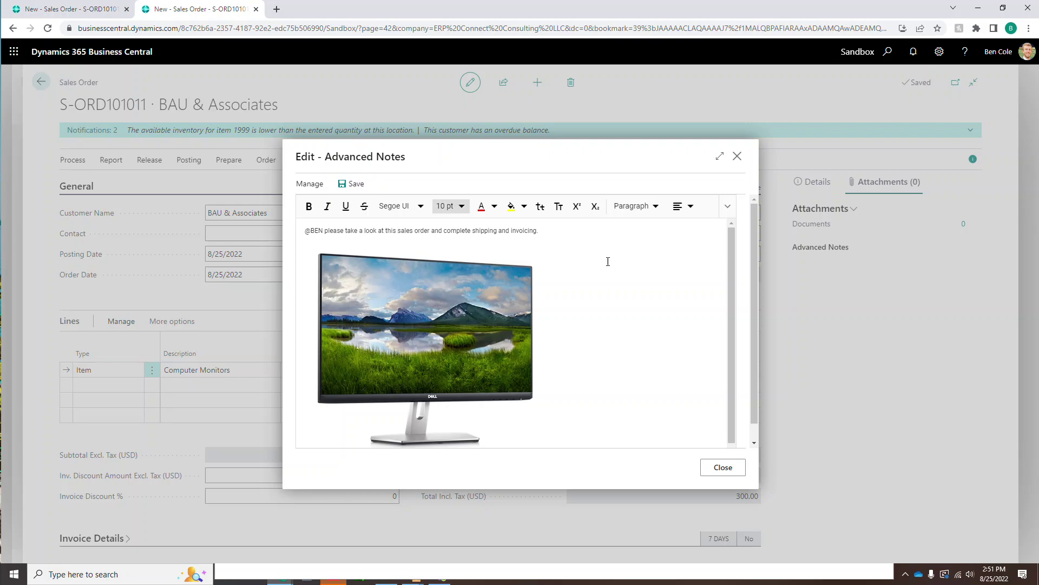
click(723, 467)
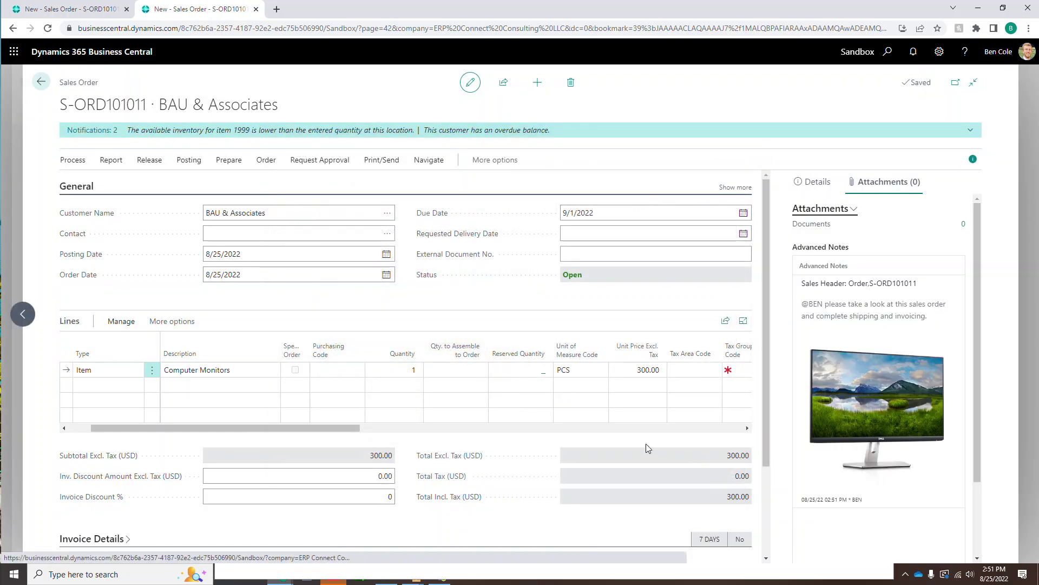
Step: Return to the Sales Orders list and open order S-ORD101011
click(39, 84)
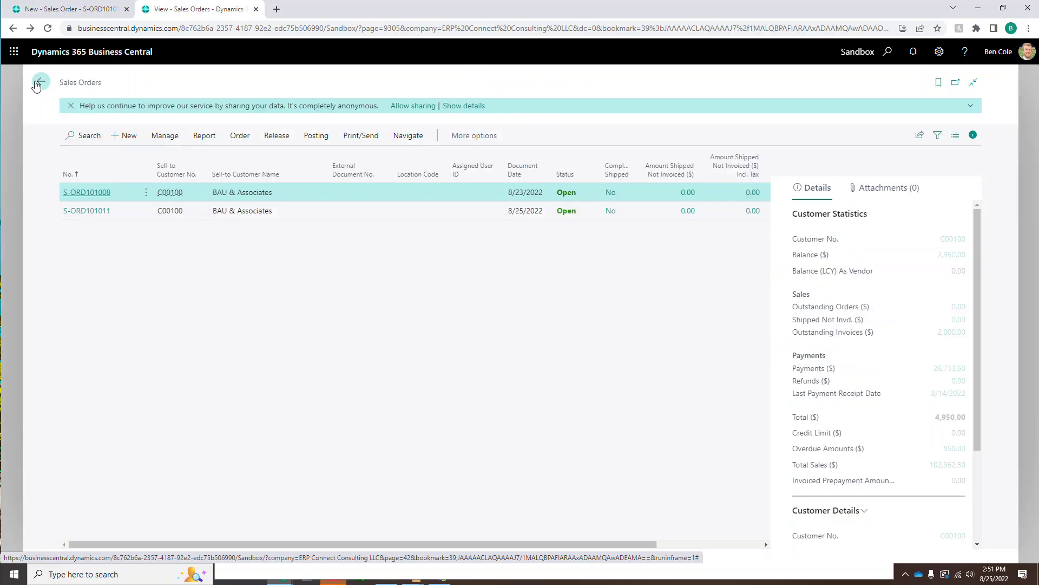
click(101, 216)
click(101, 213)
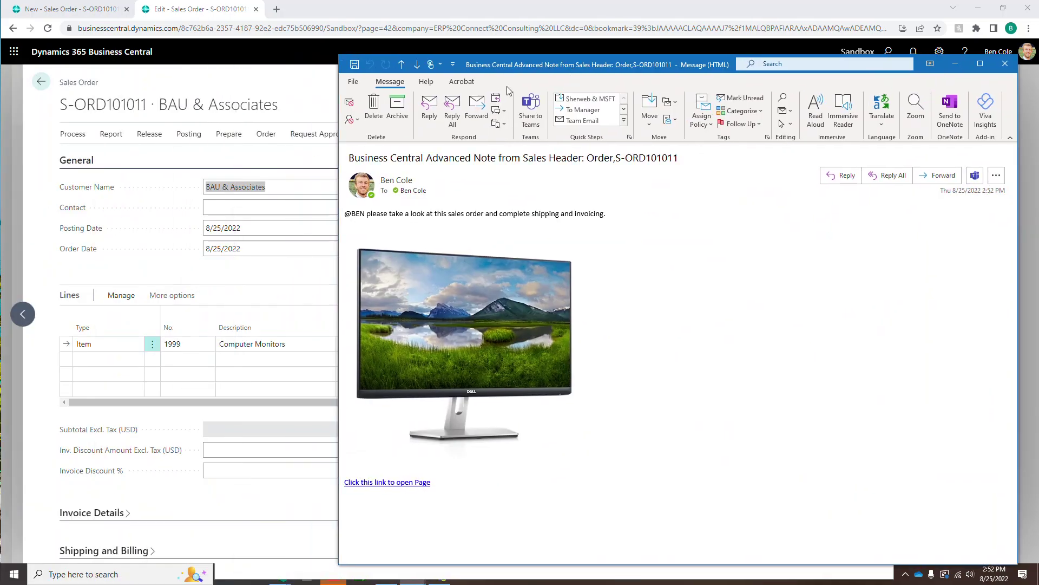
Step: Move the Outlook note email into view and scroll through its request and monitor image
drag(336, 58, 171, 55)
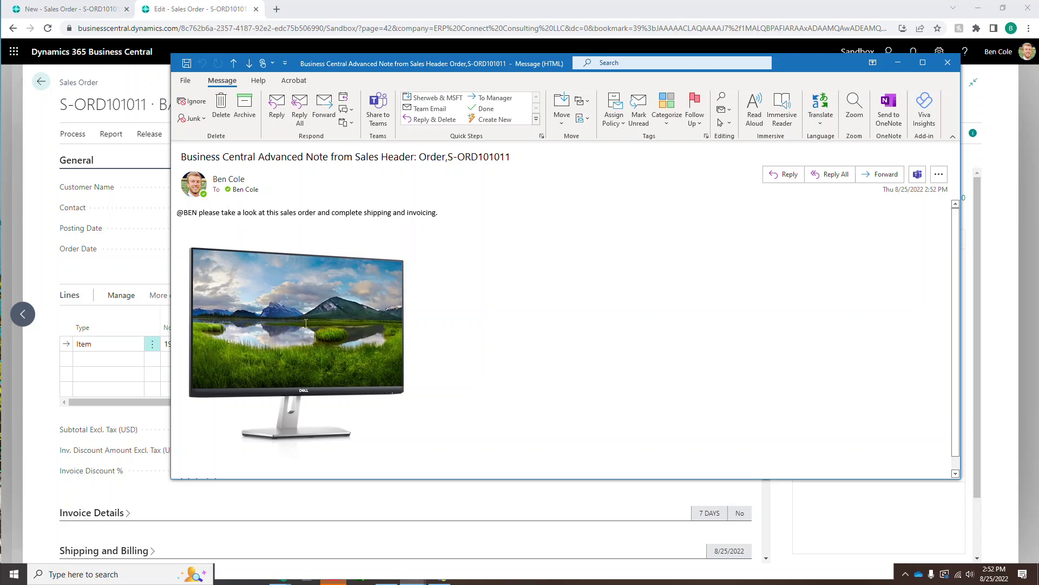
scroll(602, 339, down, 1)
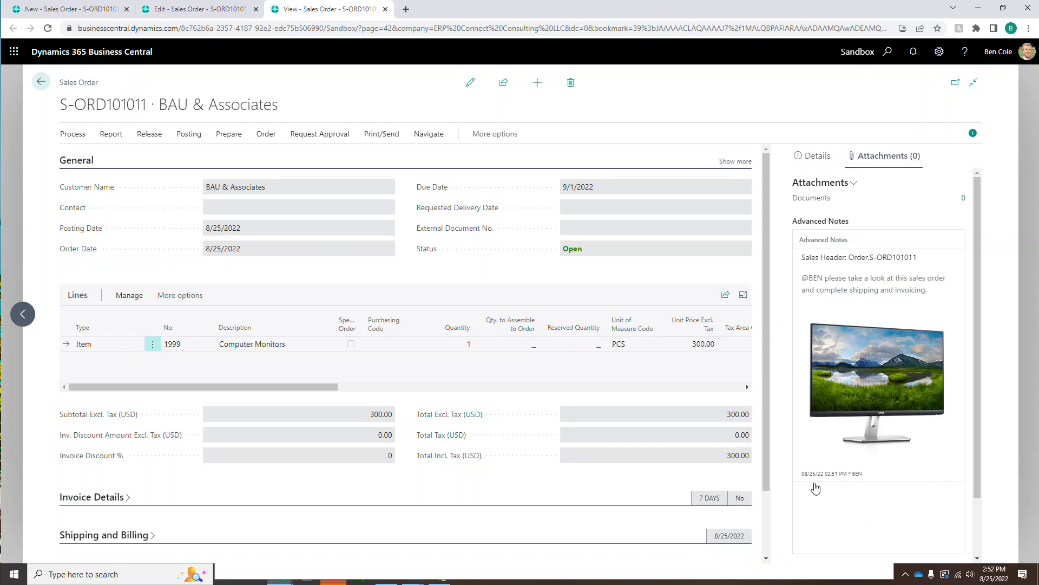
Step: Post S-ORD101011 as Ship and Invoice, declining to open posted invoice PS-INV103257
click(470, 84)
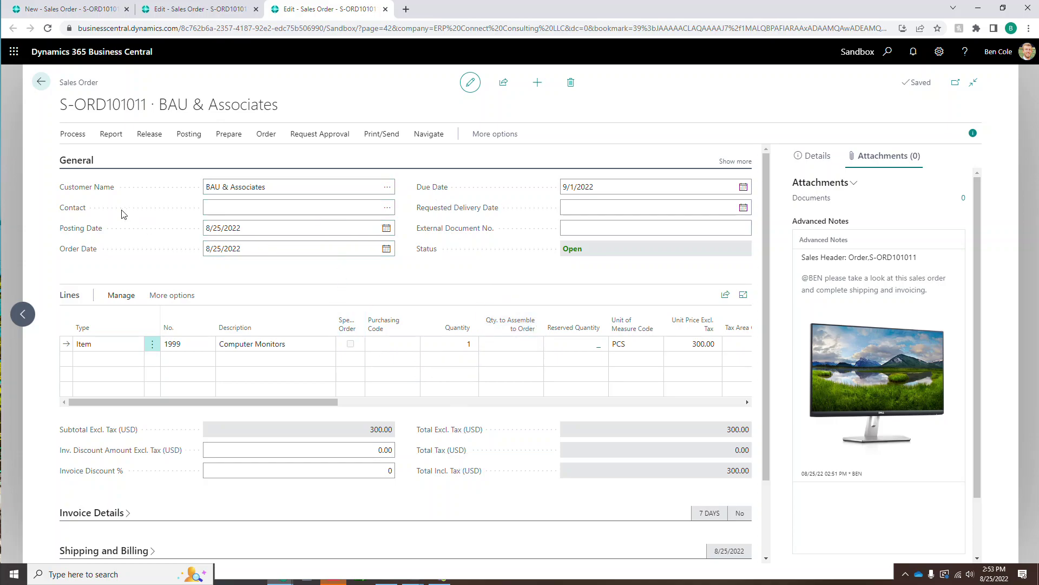
click(189, 133)
click(85, 160)
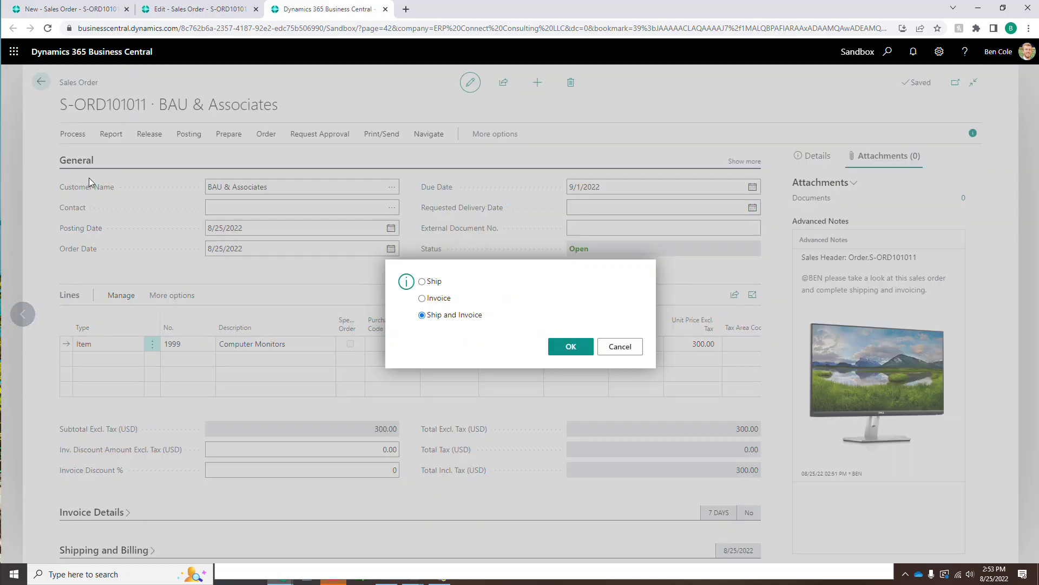
click(571, 347)
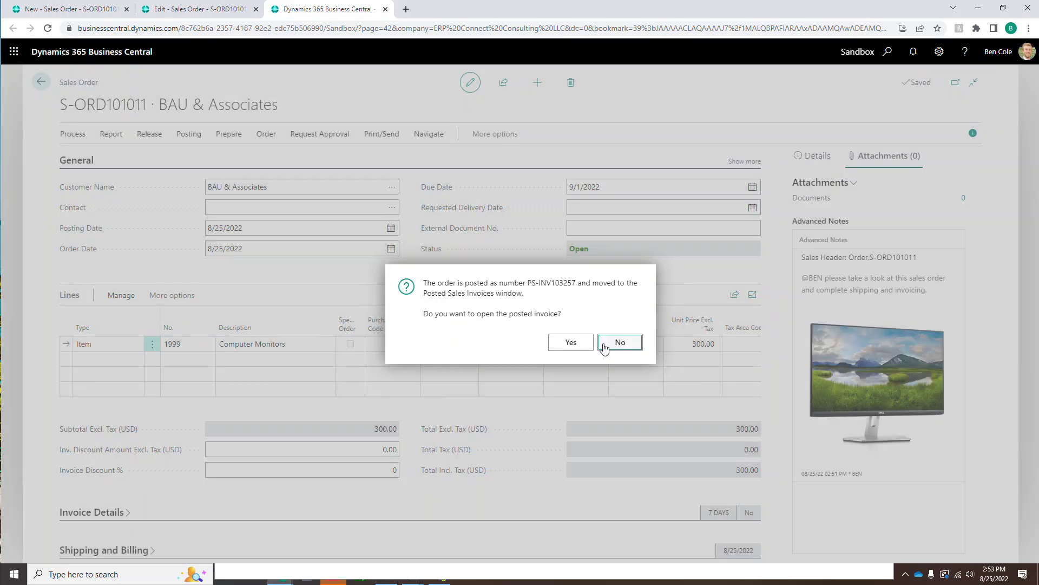
click(605, 347)
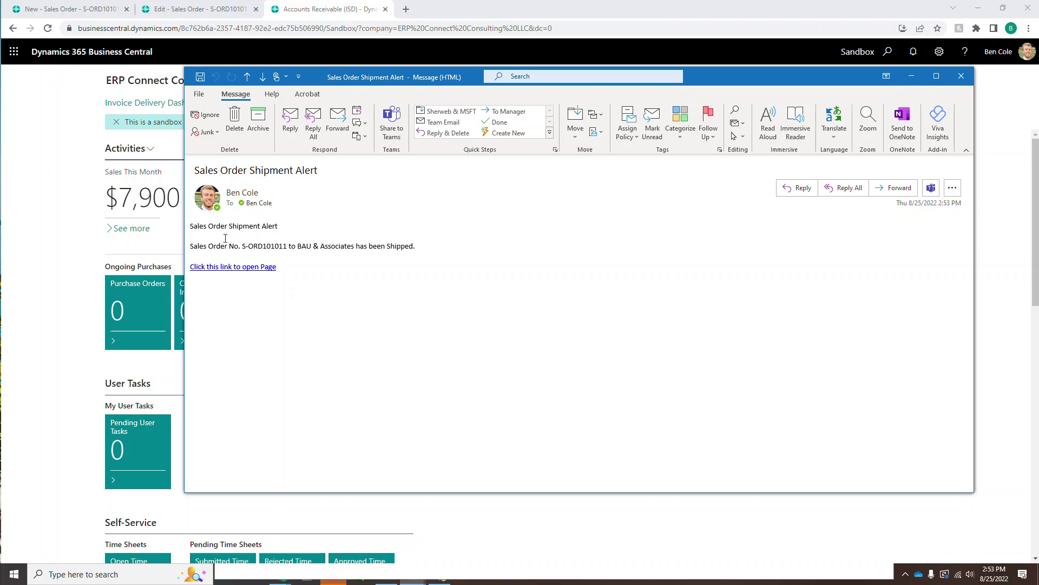
Step: Highlight the shipped order and customer in the shipment alert, then close both alert emails
drag(209, 246, 356, 247)
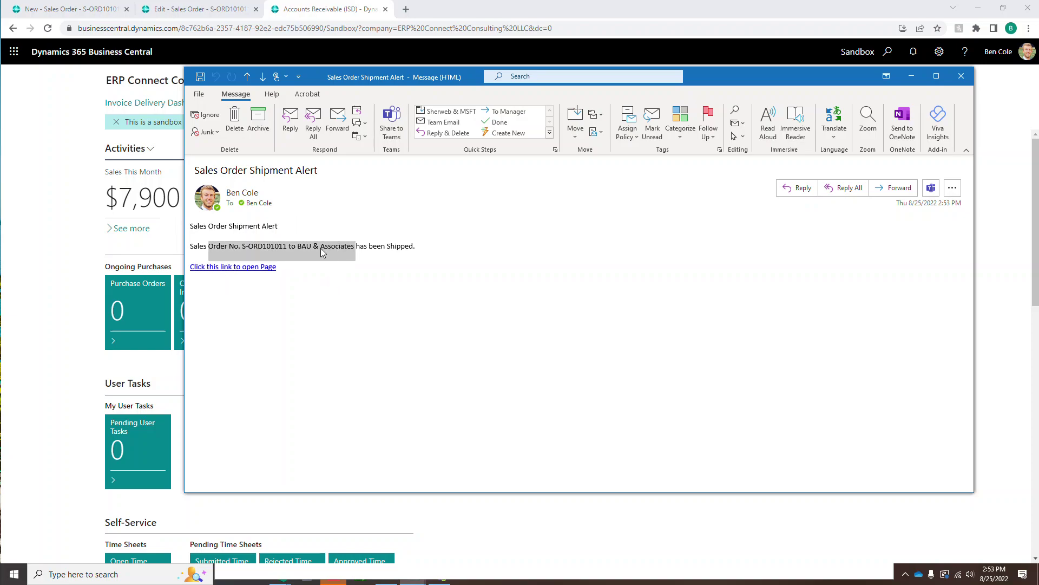
click(961, 75)
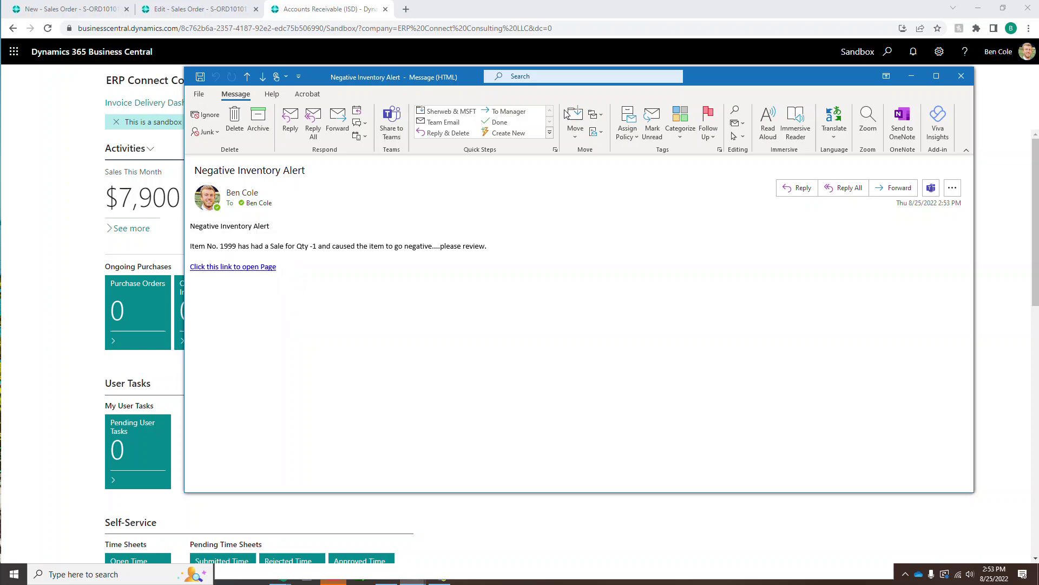
key(Escape)
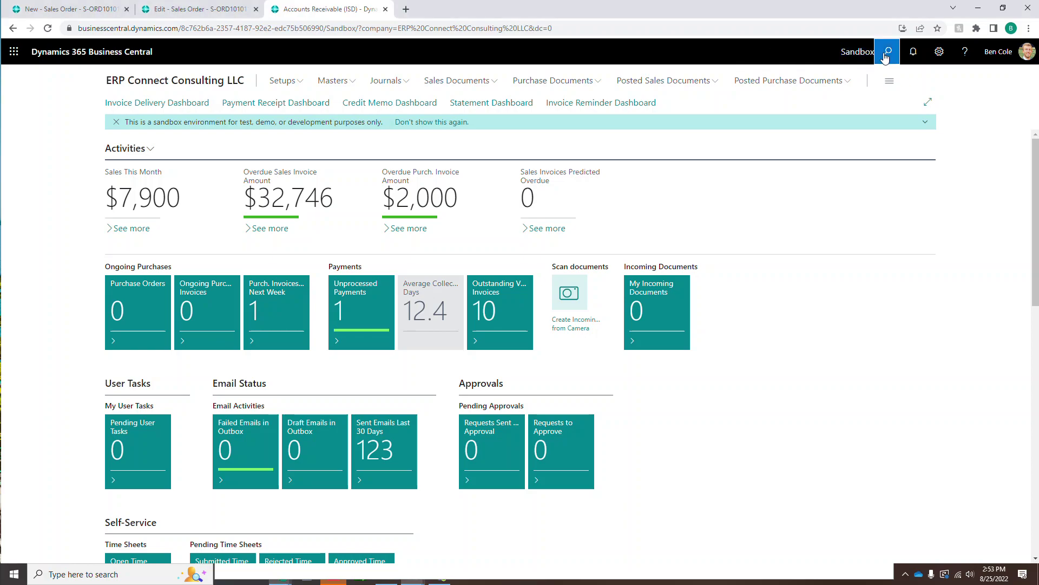
Step: Search 'advanced not', open Advanced Notifications Setup (ANT), and highlight the Negative Inventory heading
click(886, 53)
text(advanced not)
click(498, 176)
drag(528, 185, 595, 186)
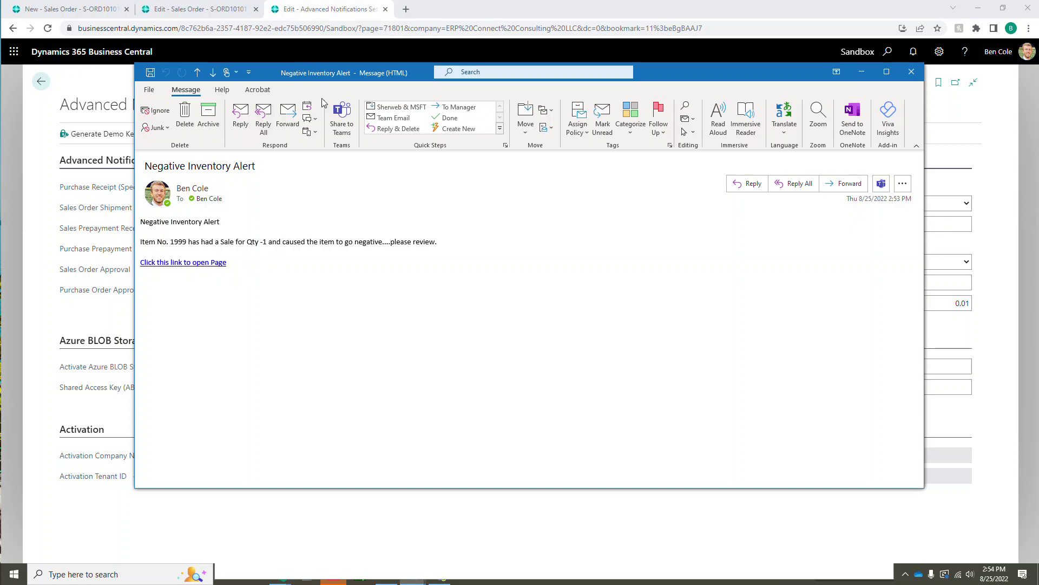
Step: Dismiss the Negative Inventory Alert, then review and close the S-ORD101011 Advanced Note email
key(Escape)
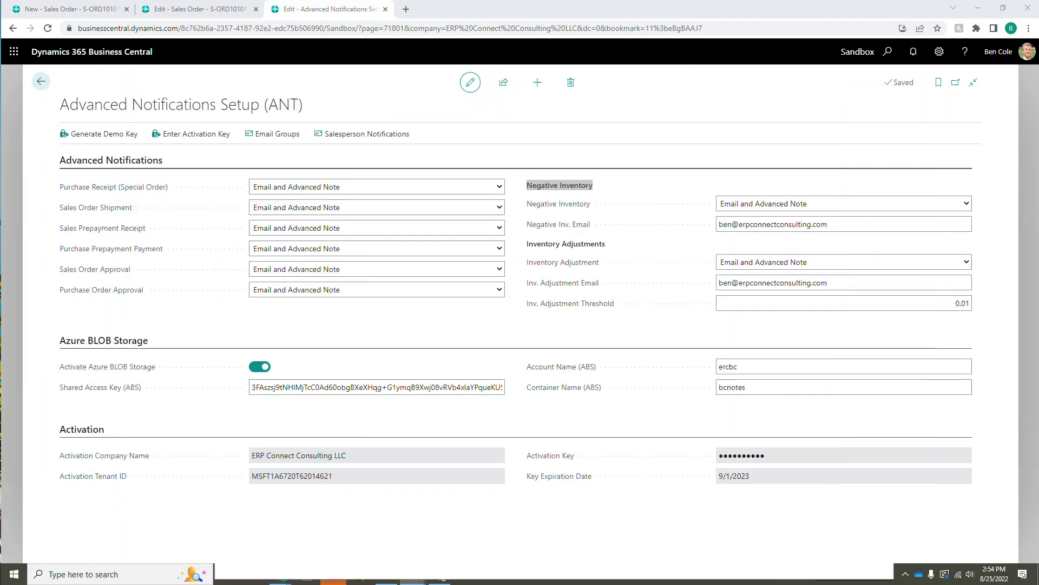
key(alt+Tab)
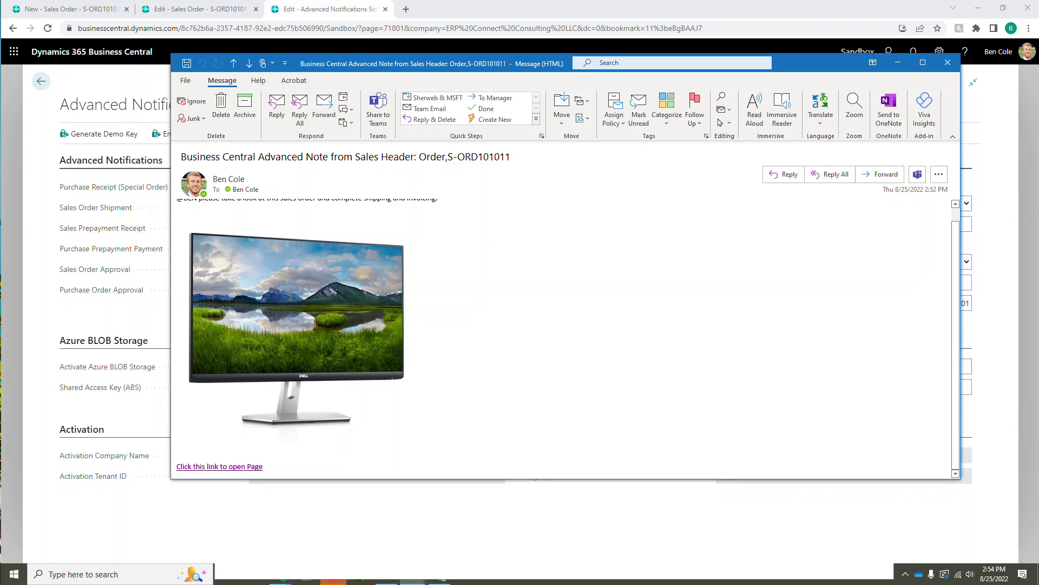
scroll(290, 296, up, 1)
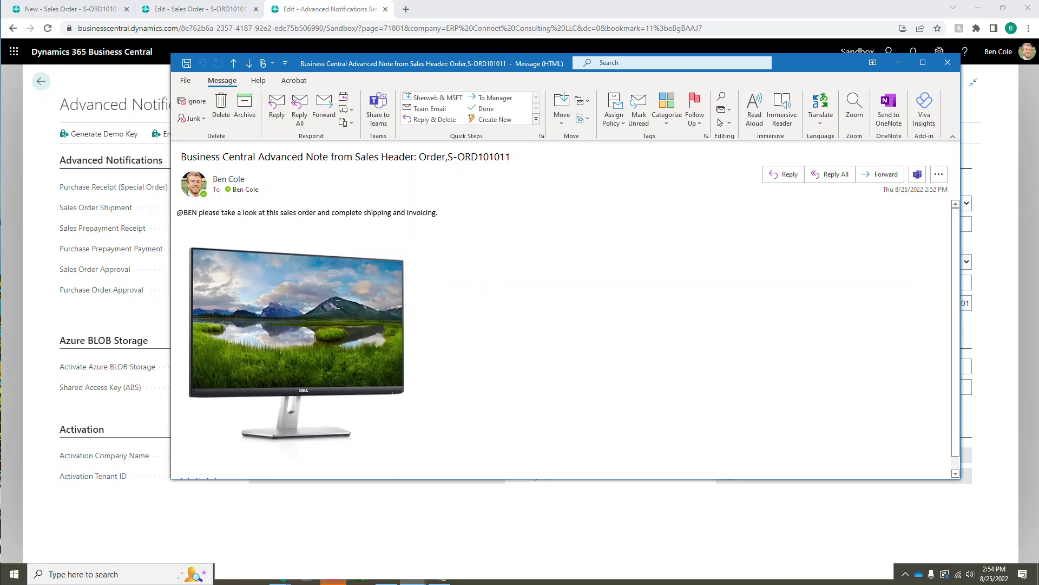
scroll(337, 305, down, 1)
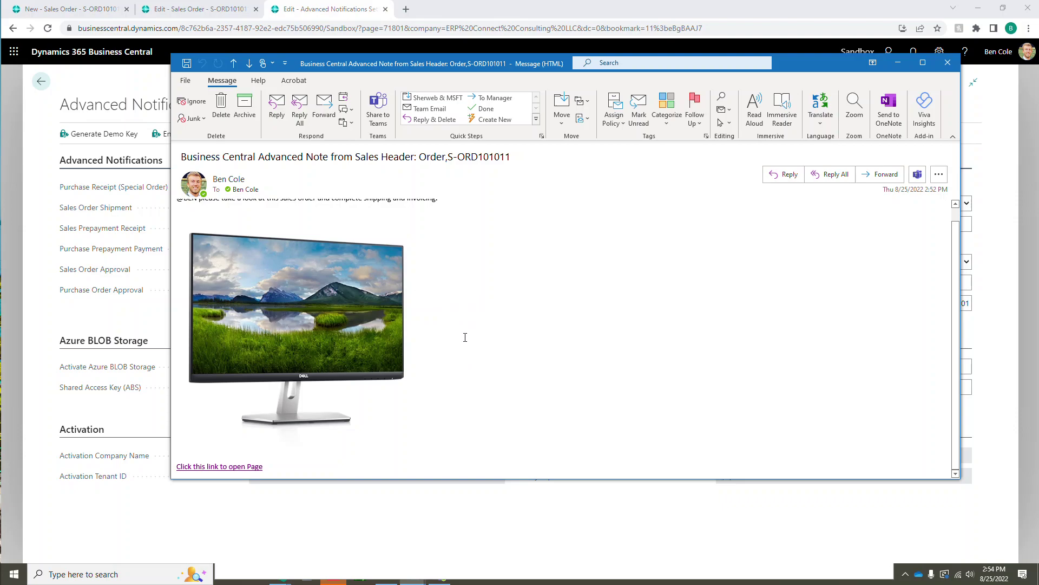
click(238, 172)
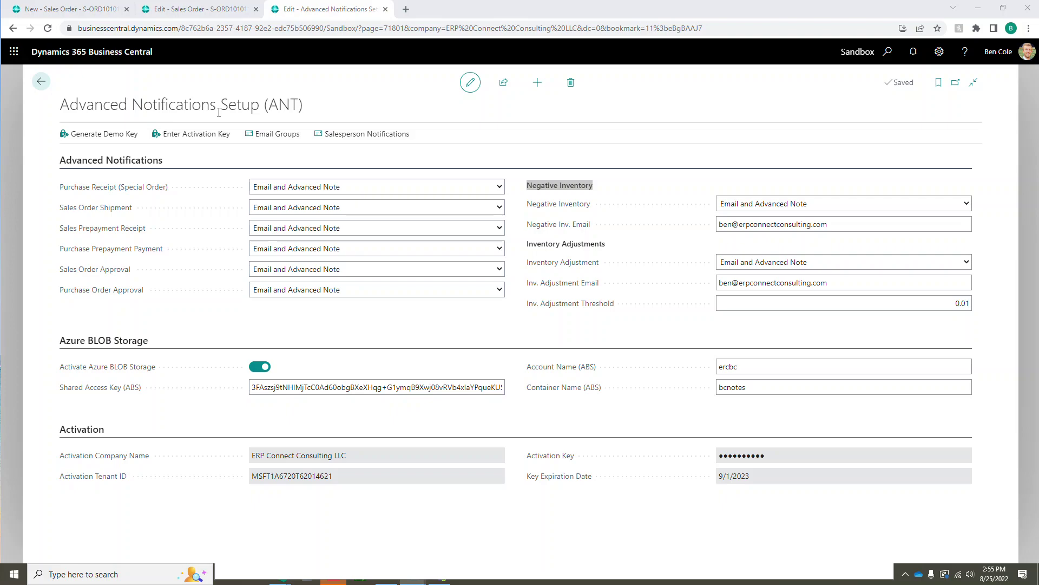
click(514, 160)
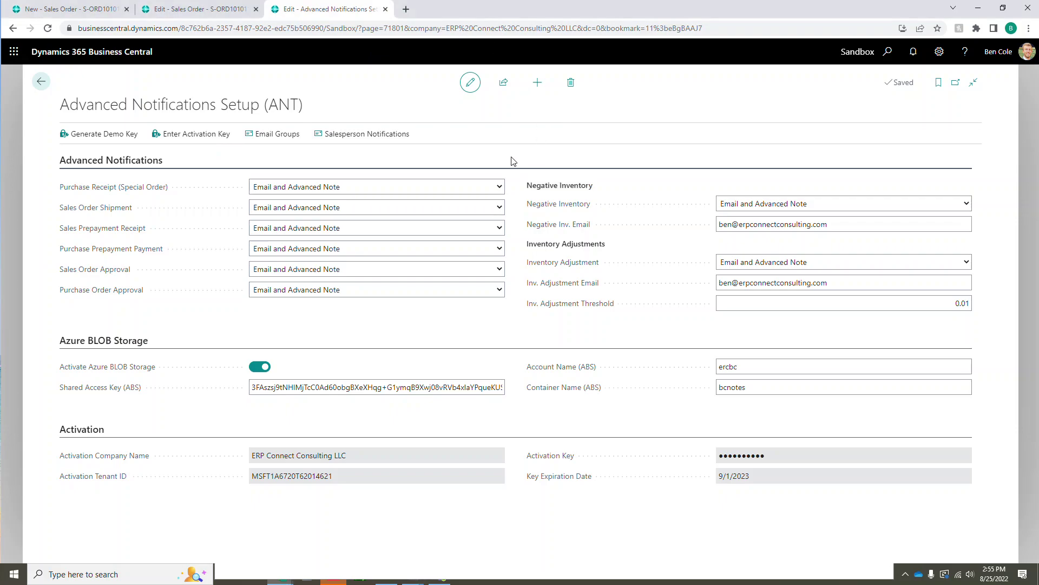